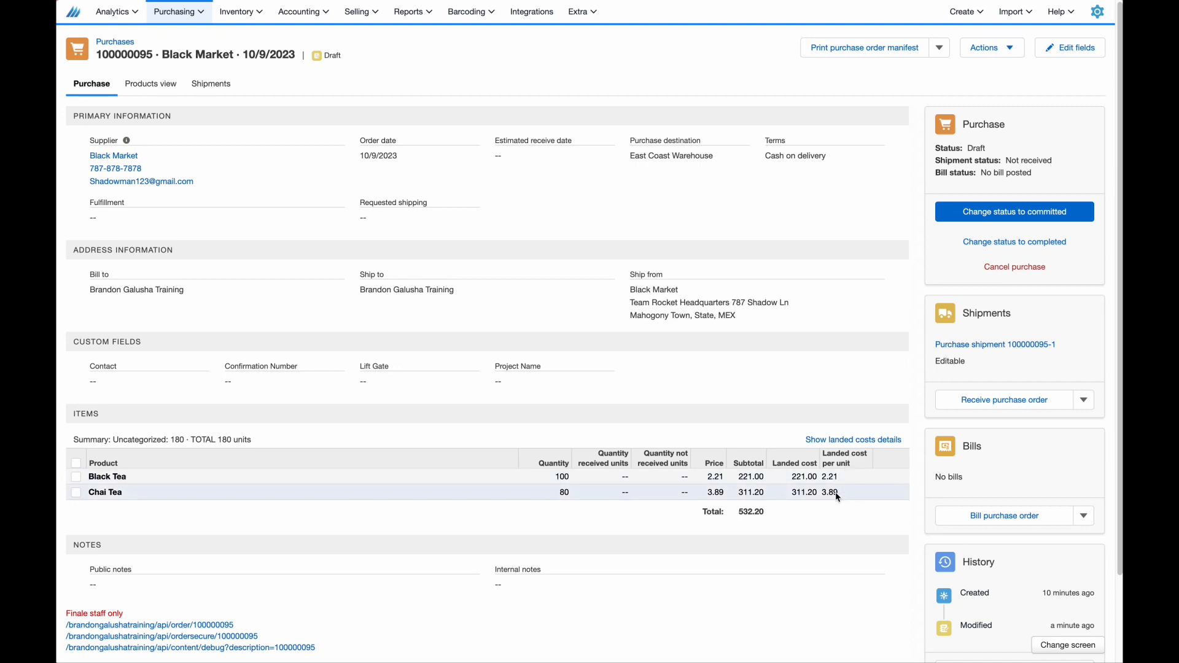
Make the Black Market purchase order editable and add a Shipping Cost adjustment of 50
{"action": "left_click", "coordinate": [728, 496]}
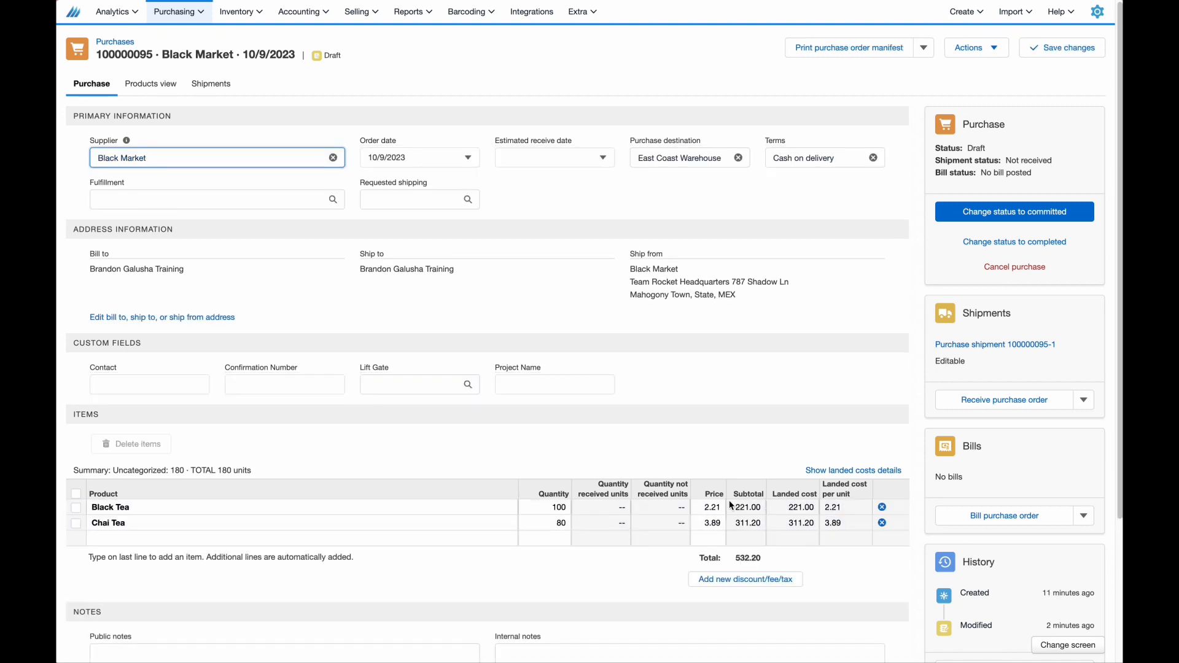
{"action": "left_click", "coordinate": [747, 580]}
{"action": "left_click", "coordinate": [872, 609]}
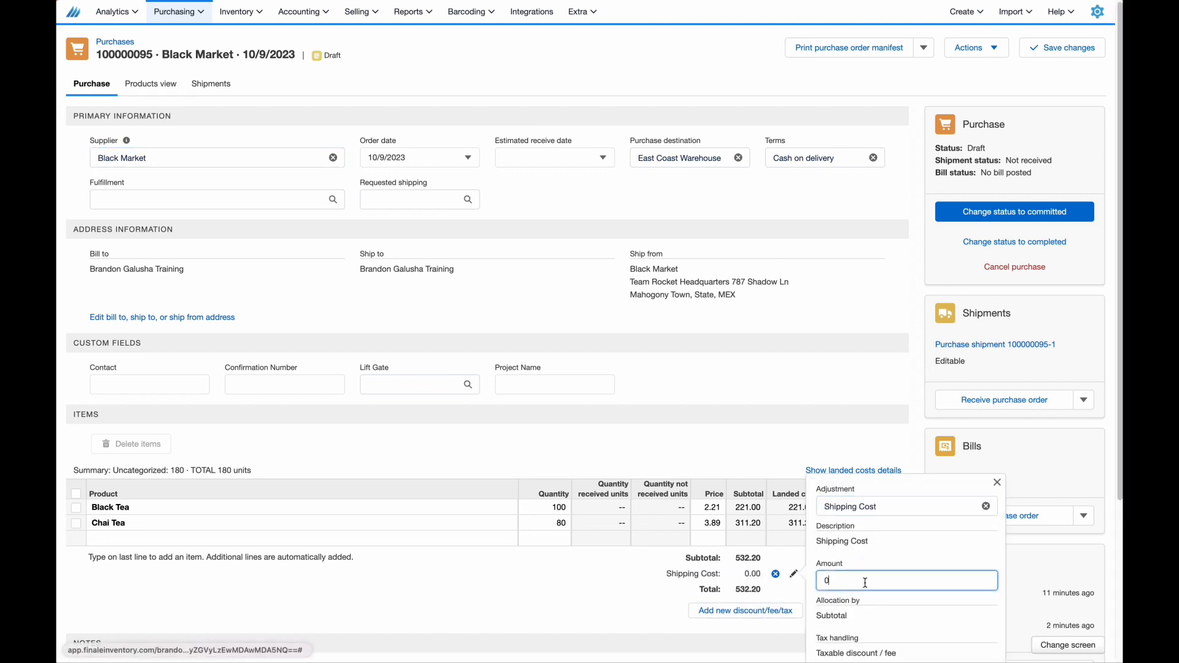
{"action": "key", "text": "BackSpace"}
{"action": "type", "text": "50"}
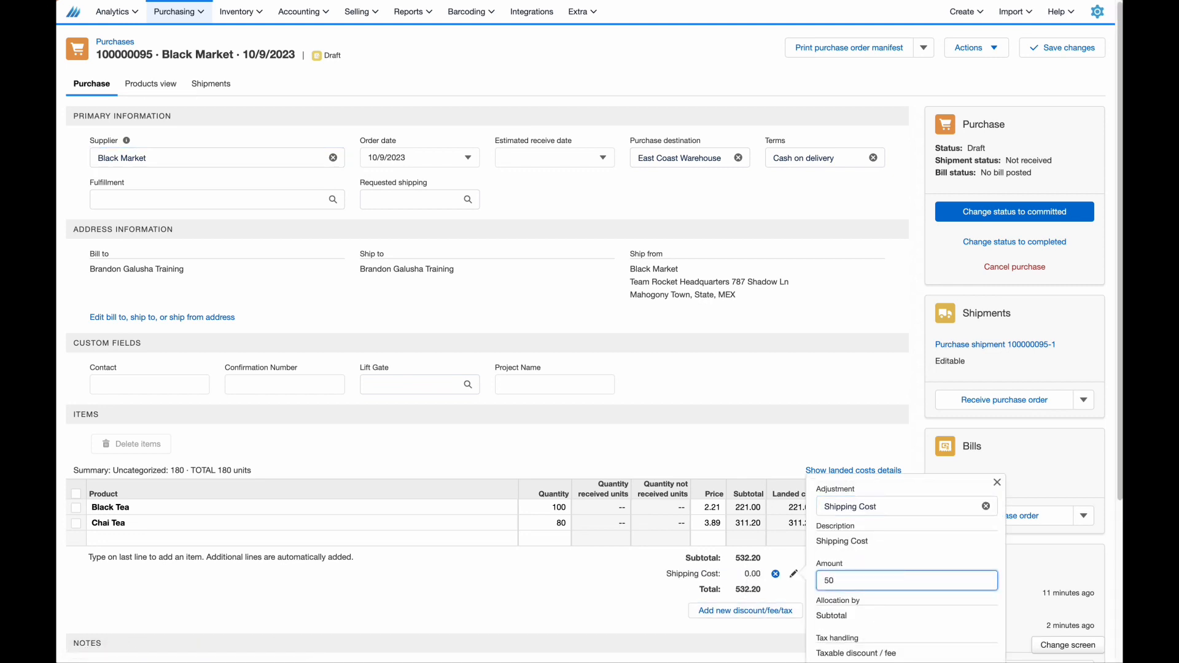
{"action": "left_click", "coordinate": [891, 547]}
Check the Shipping Cost adjustment's description and allocation basis, and view the order's landed costs details
{"action": "left_click_drag", "start_coordinate": [882, 544], "coordinate": [815, 542]}
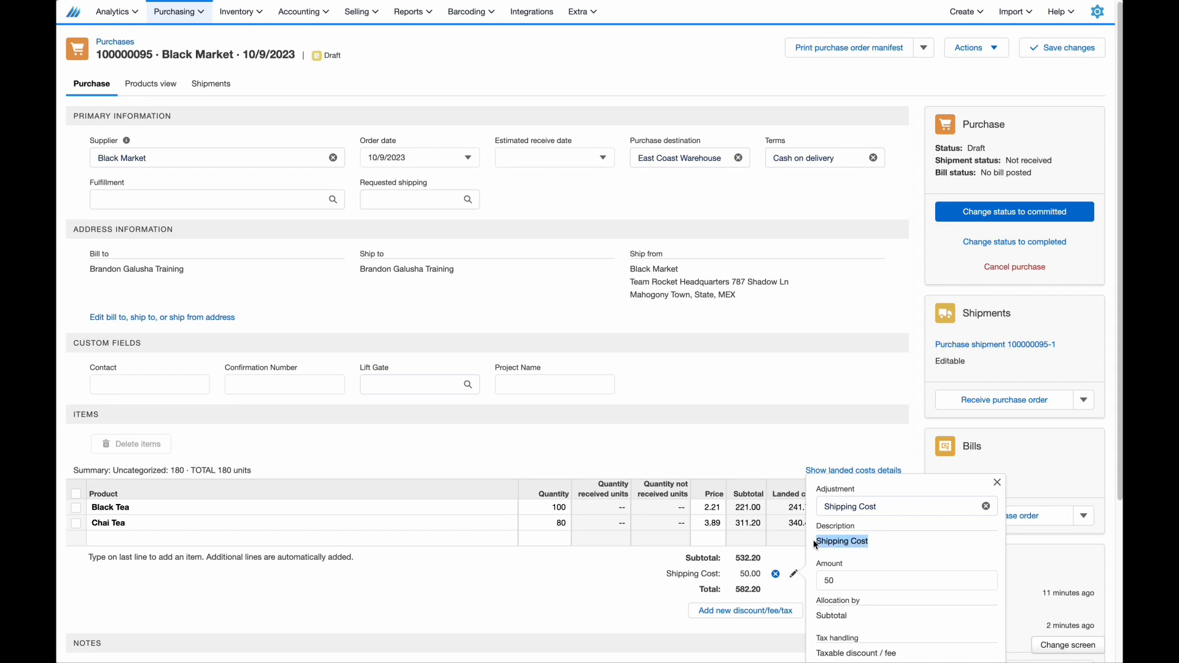
{"action": "left_click_drag", "start_coordinate": [849, 616], "coordinate": [817, 616]}
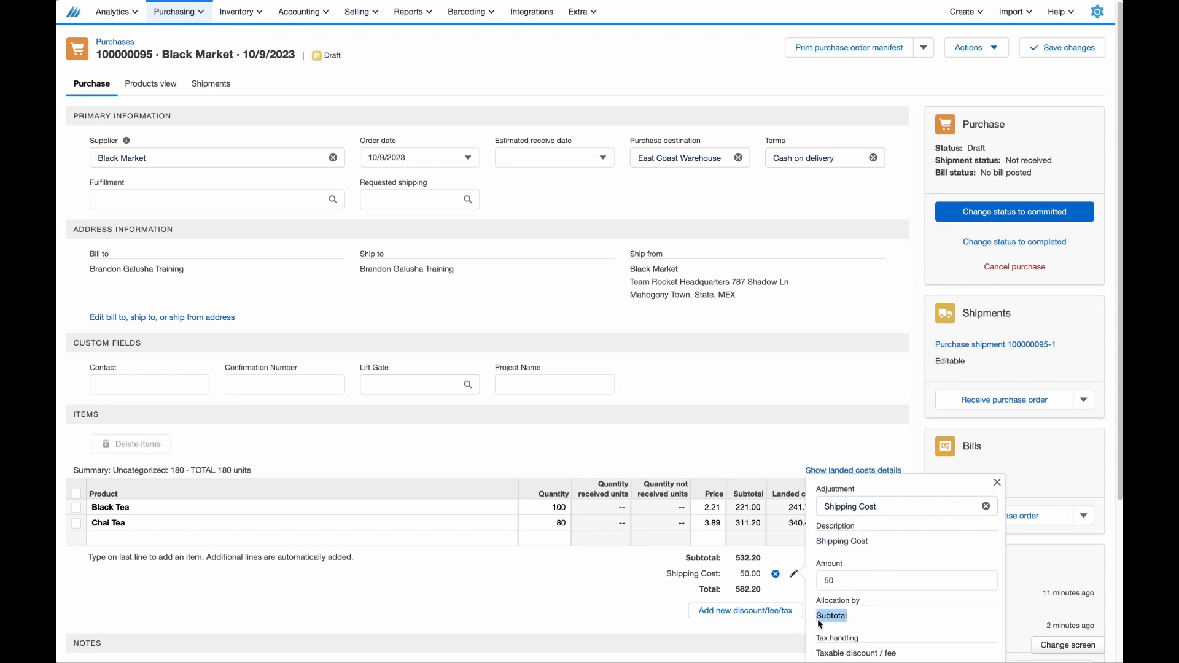
{"action": "left_click", "coordinate": [684, 580]}
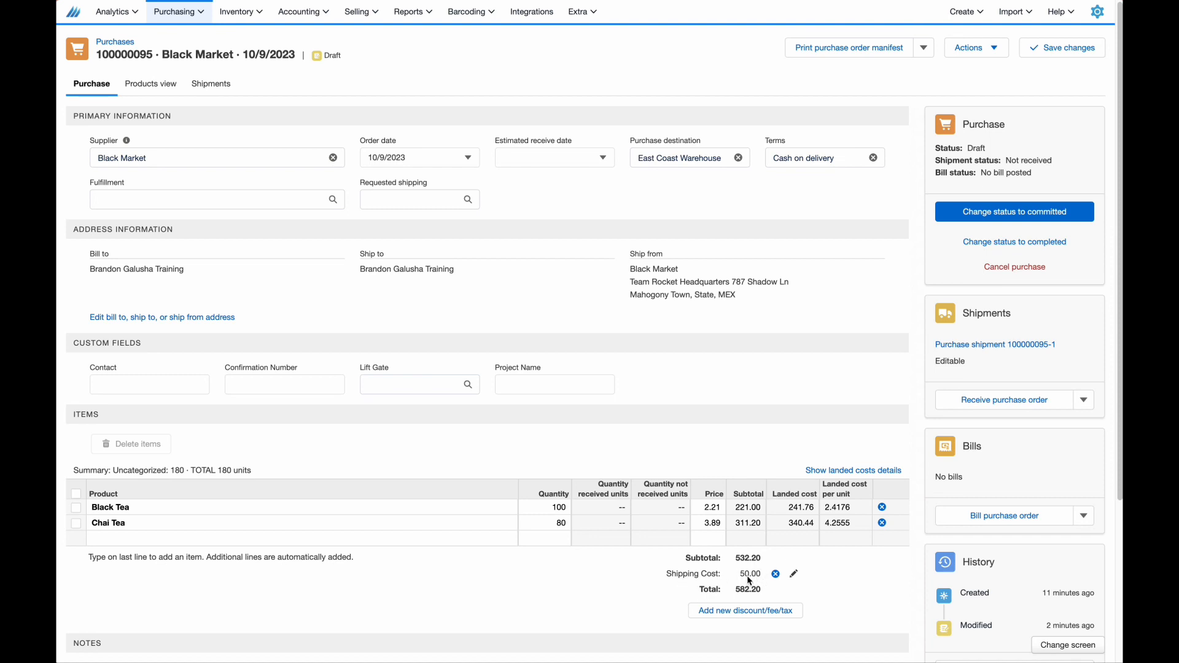
{"action": "left_click", "coordinate": [843, 471]}
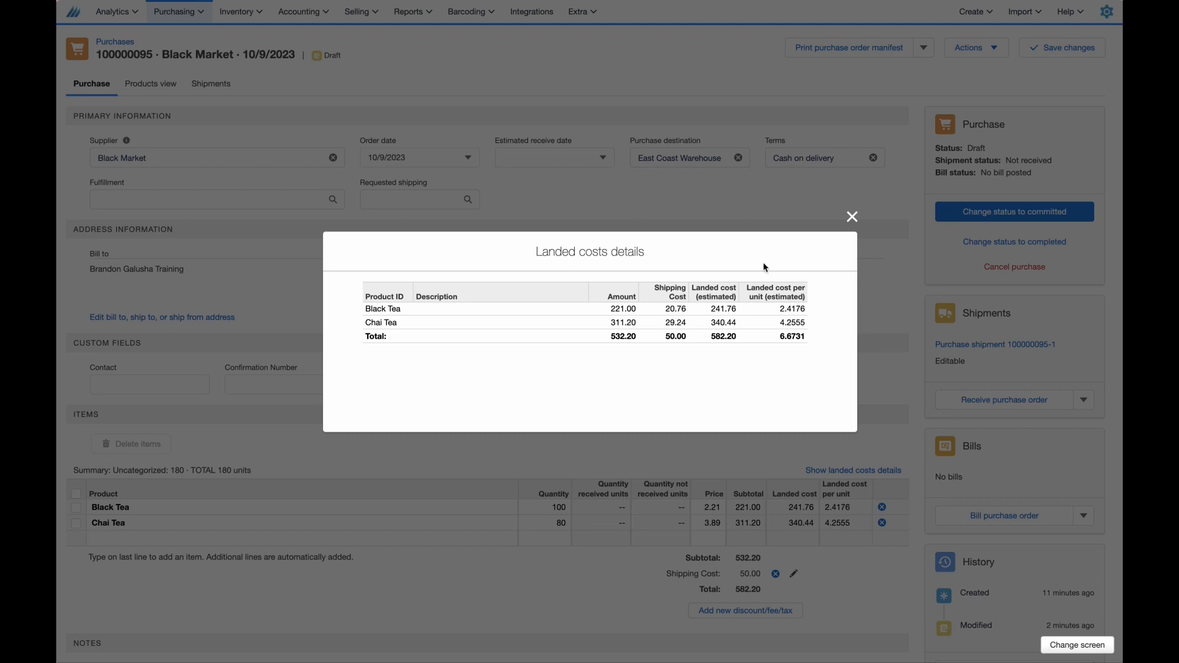
{"action": "left_click", "coordinate": [851, 217]}
Add a Card Insurance adjustment of 30 to the purchase order
{"action": "left_click", "coordinate": [756, 611]}
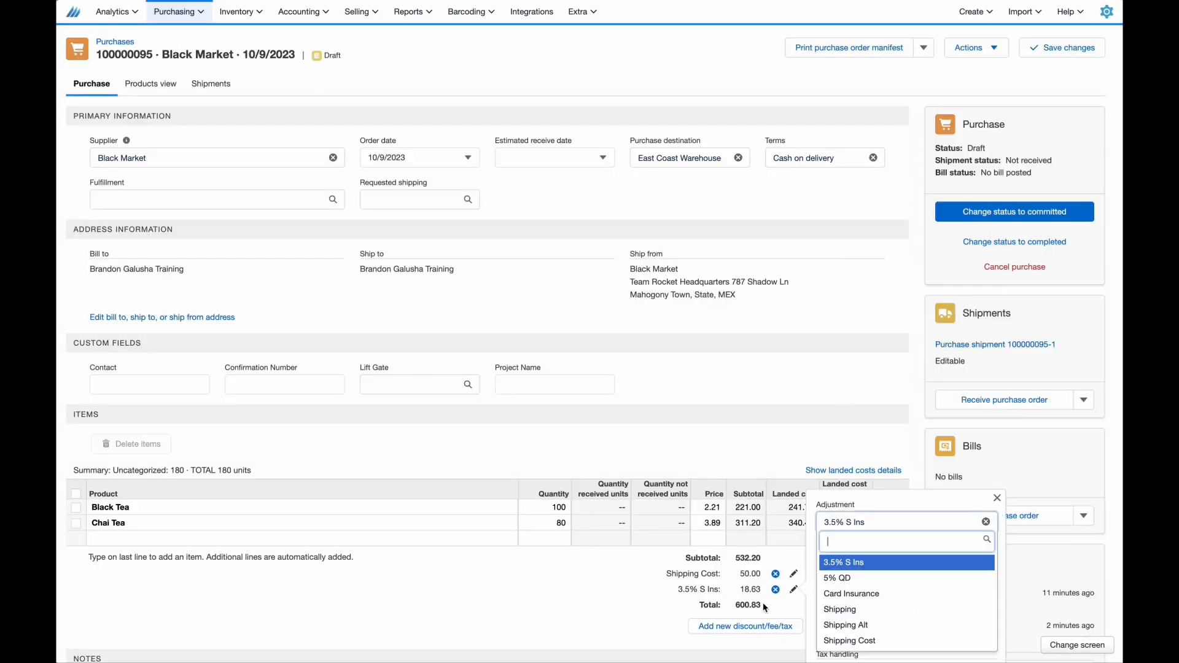
{"action": "left_click", "coordinate": [872, 593]}
{"action": "left_click", "coordinate": [863, 595]}
{"action": "type", "text": "30"}
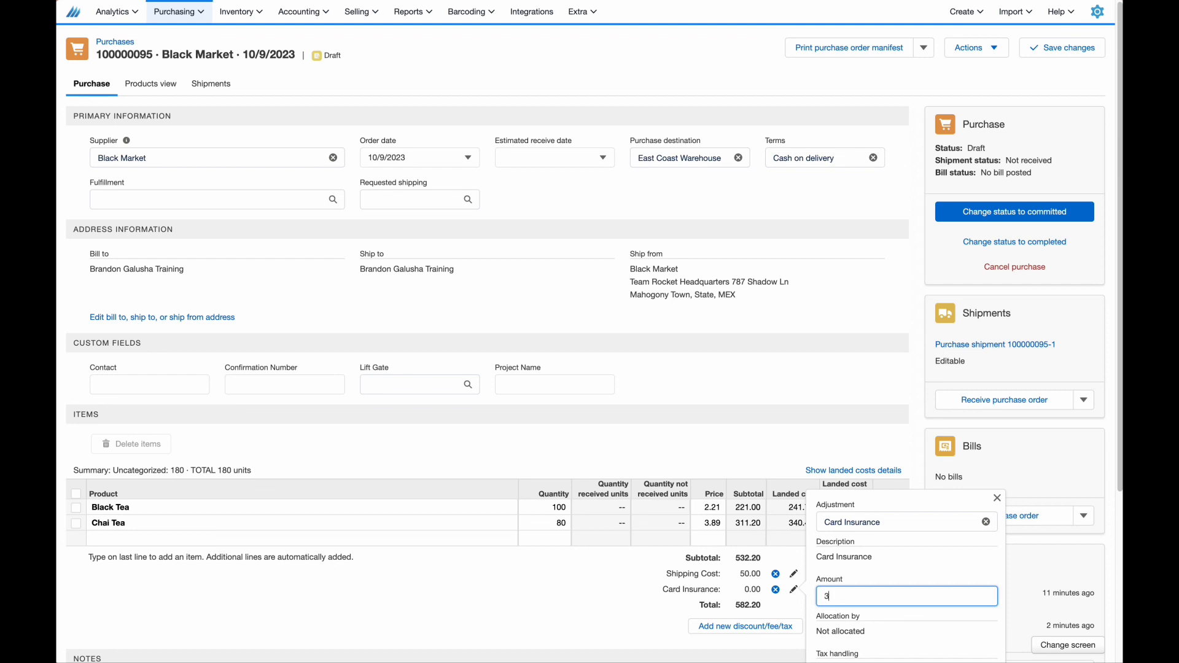
{"action": "left_click", "coordinate": [889, 577]}
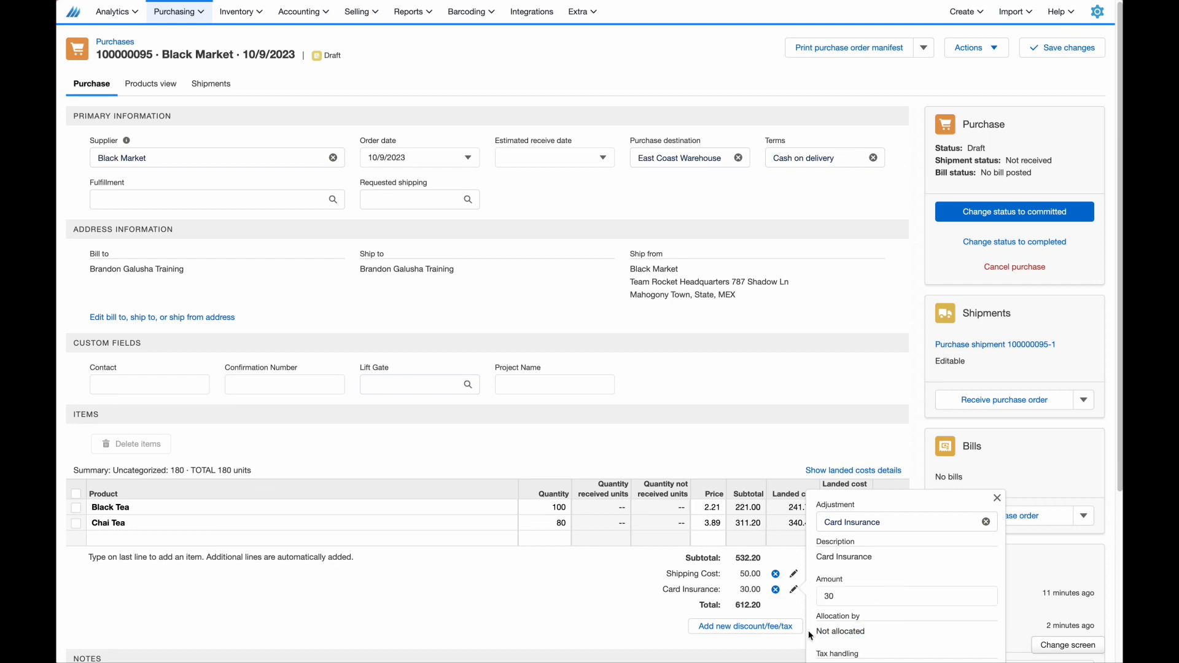
Check how Card Insurance is allocated and review the landed costs details of the order again
{"action": "left_click_drag", "start_coordinate": [809, 633], "coordinate": [861, 630]}
{"action": "left_click", "coordinate": [704, 586]}
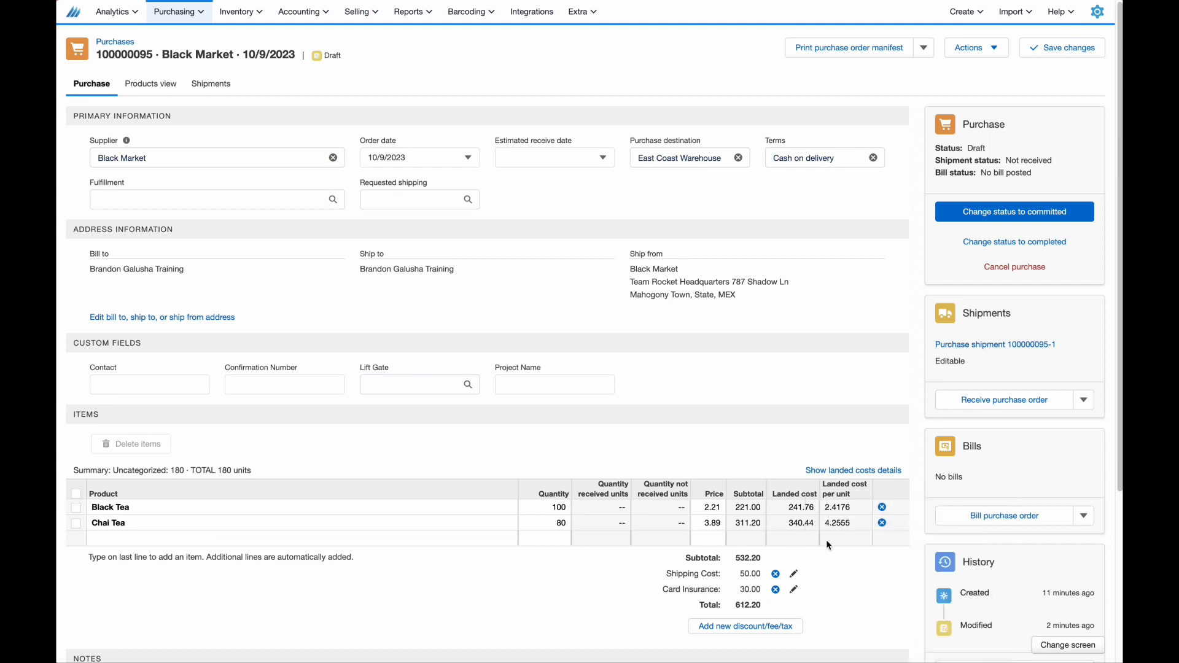
{"action": "left_click", "coordinate": [847, 472]}
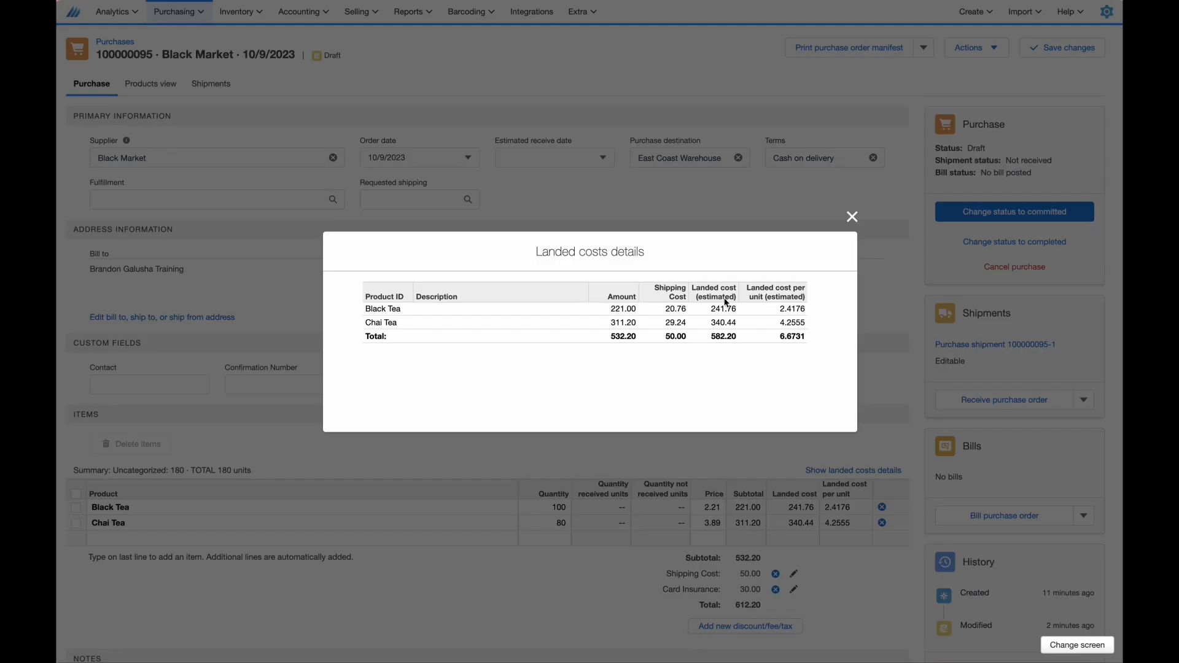
{"action": "left_click", "coordinate": [851, 217]}
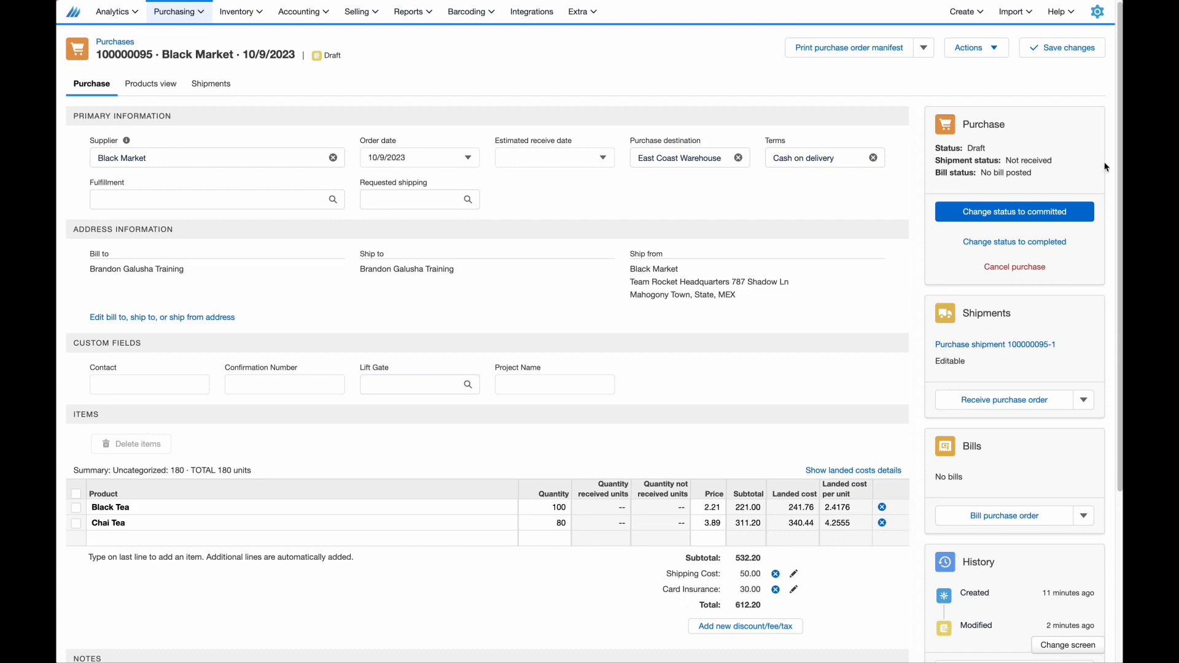
Examine the purchasing adjustments in the application settings, including the allocation options offered for Shipping Cost
{"action": "left_click", "coordinate": [1097, 11]}
{"action": "left_click", "coordinate": [1030, 83]}
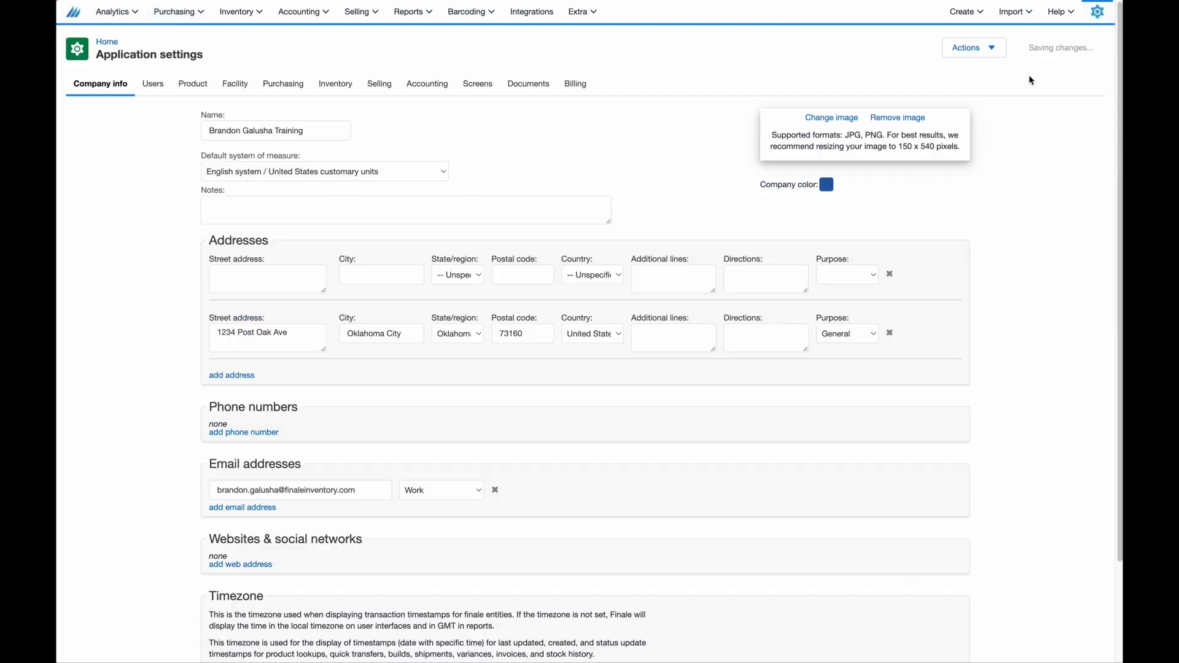
{"action": "left_click", "coordinate": [289, 93]}
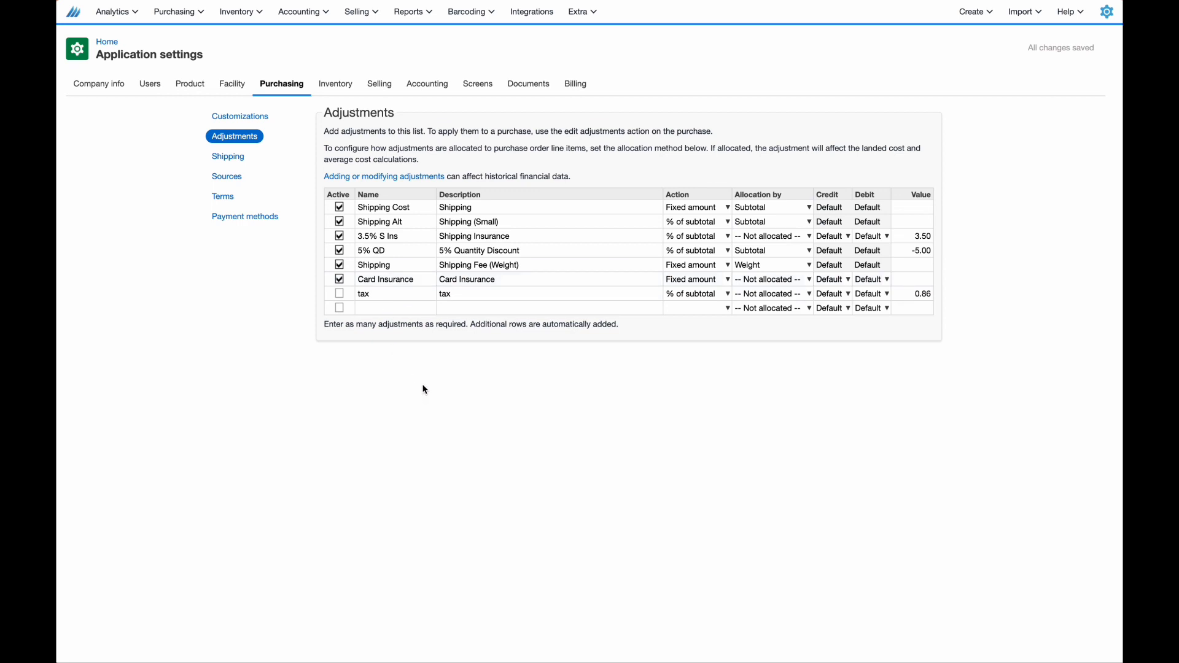
{"action": "left_click", "coordinate": [775, 208]}
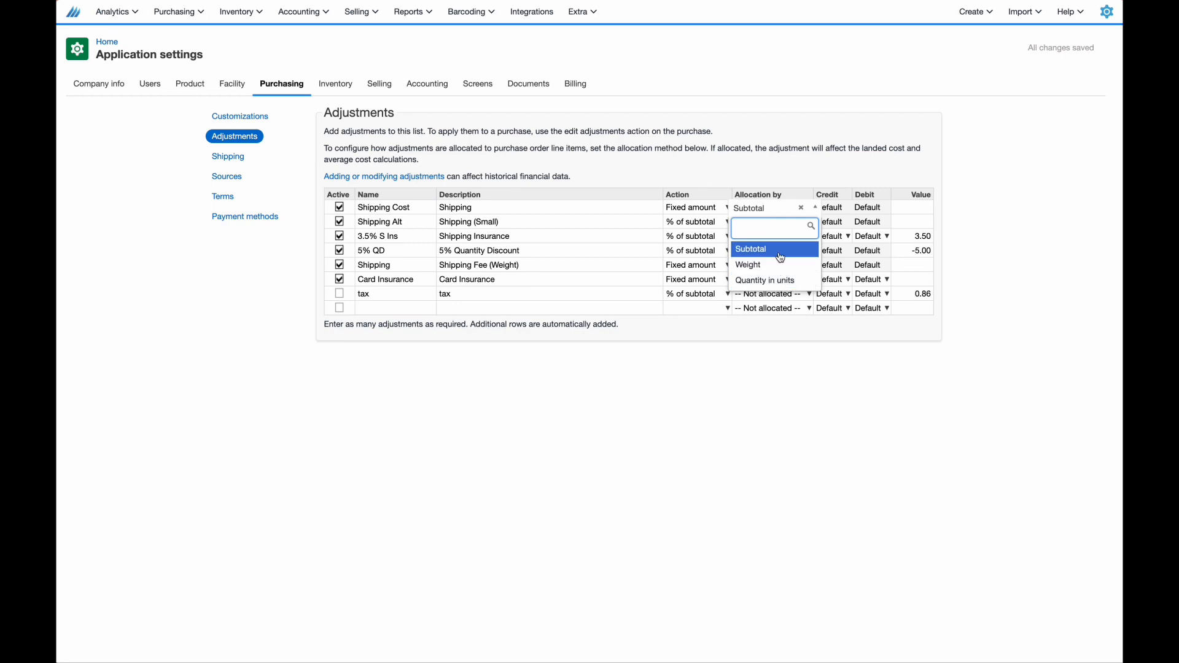
{"action": "left_click", "coordinate": [767, 373]}
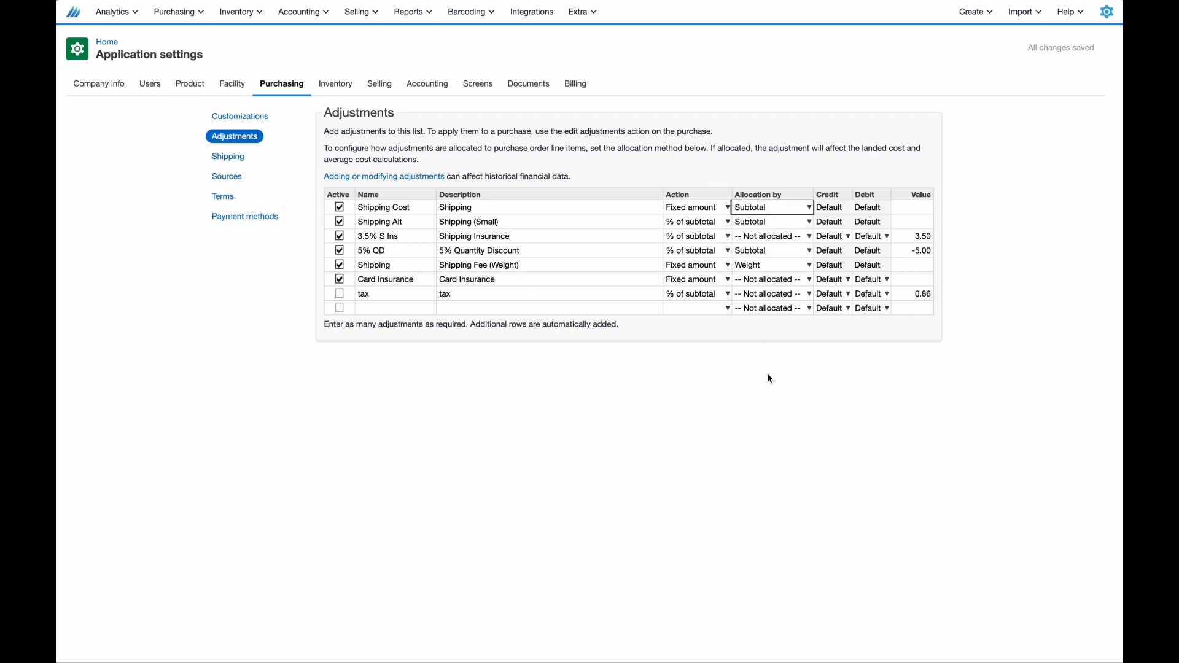
Return to the Black Market purchase order and change its status to committed
{"action": "mouse_move", "coordinate": [190, 14]}
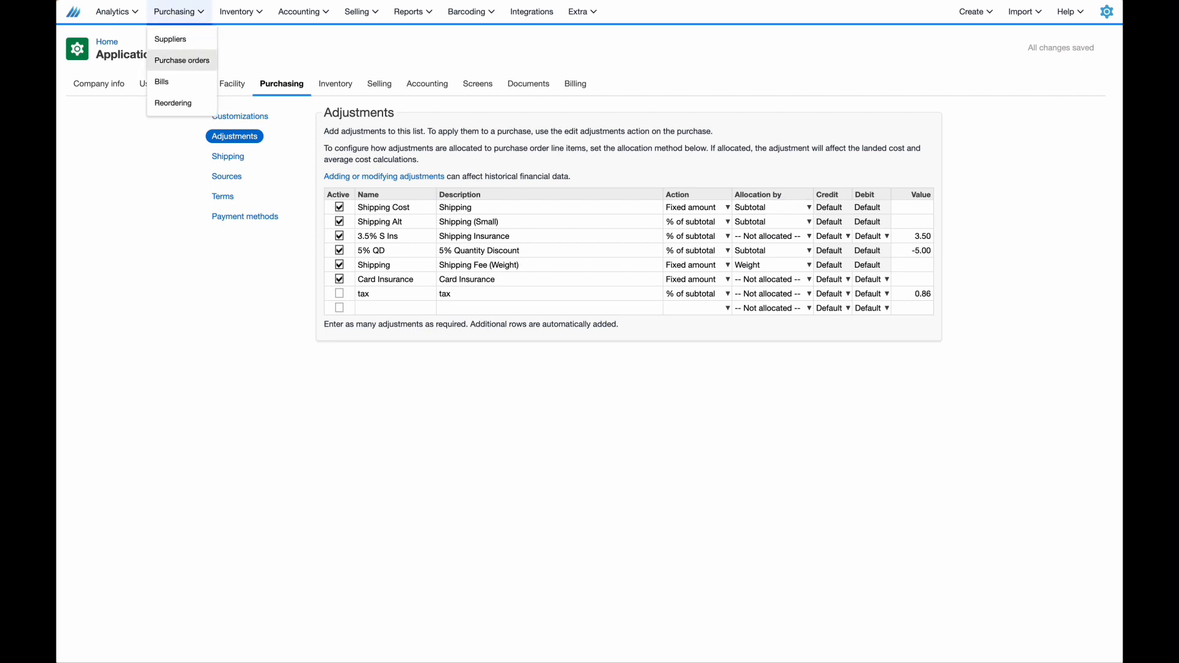
{"action": "left_click", "coordinate": [181, 60]}
{"action": "left_click", "coordinate": [244, 188]}
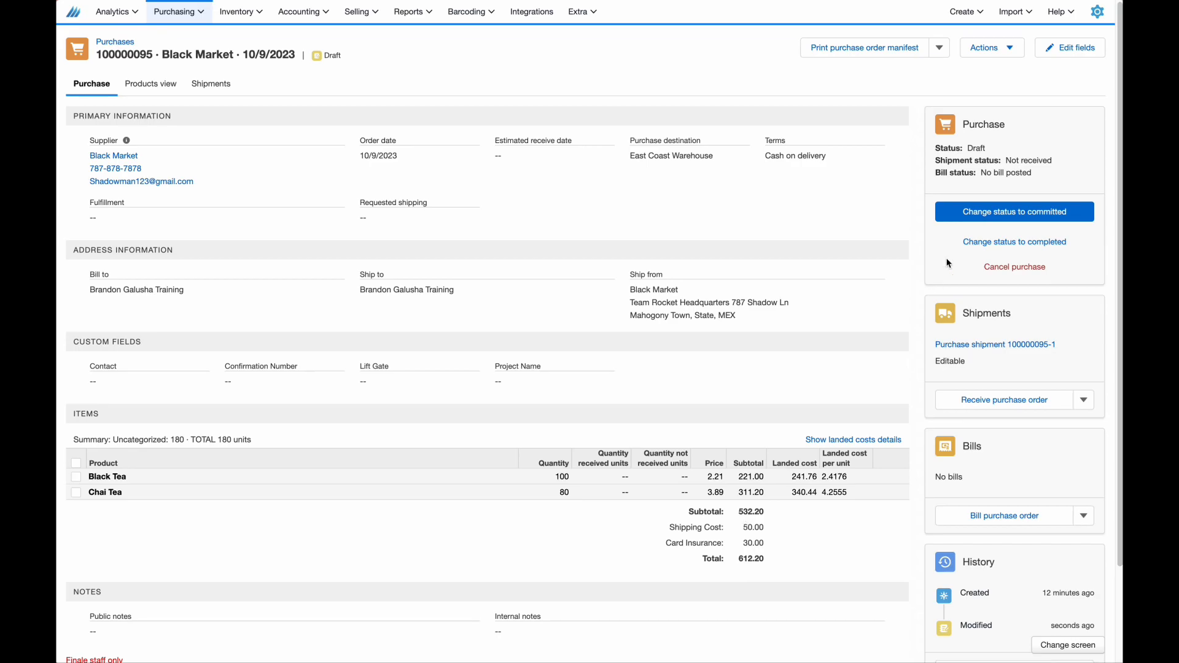
{"action": "left_click", "coordinate": [976, 211]}
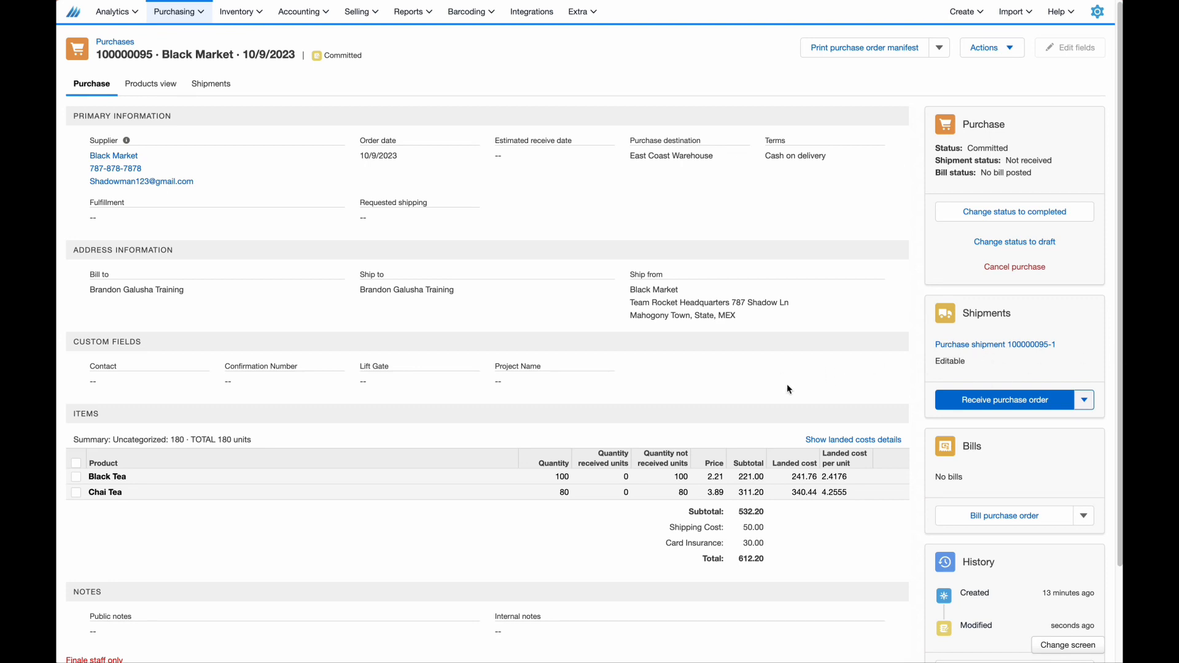
In the purchase order's shipment, set the shipped open-stock quantities to 96 for Black Tea and 76 for Chai Tea
{"action": "left_click", "coordinate": [216, 86]}
{"action": "left_click", "coordinate": [473, 209]}
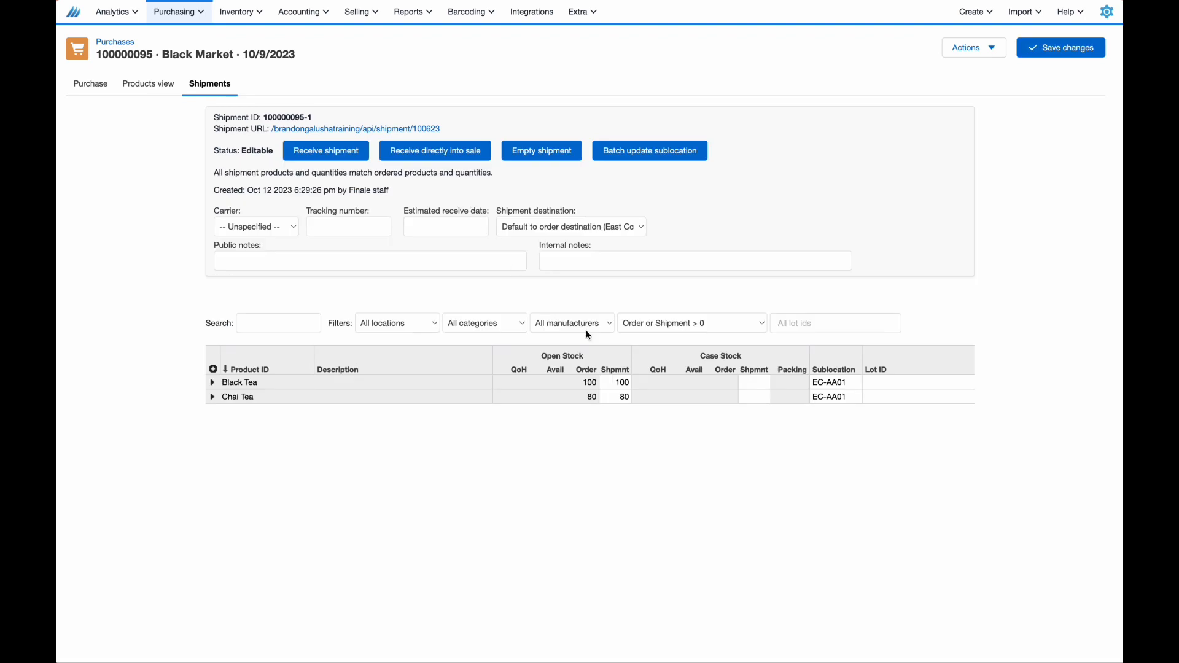
{"action": "left_click", "coordinate": [618, 378]}
{"action": "key", "text": "BackSpace"}
{"action": "key", "text": "BackSpace"}
{"action": "key", "text": "BackSpace"}
{"action": "type", "text": "9"}
{"action": "left_click", "coordinate": [621, 397]}
{"action": "key", "text": "BackSpace"}
{"action": "key", "text": "BackSpace"}
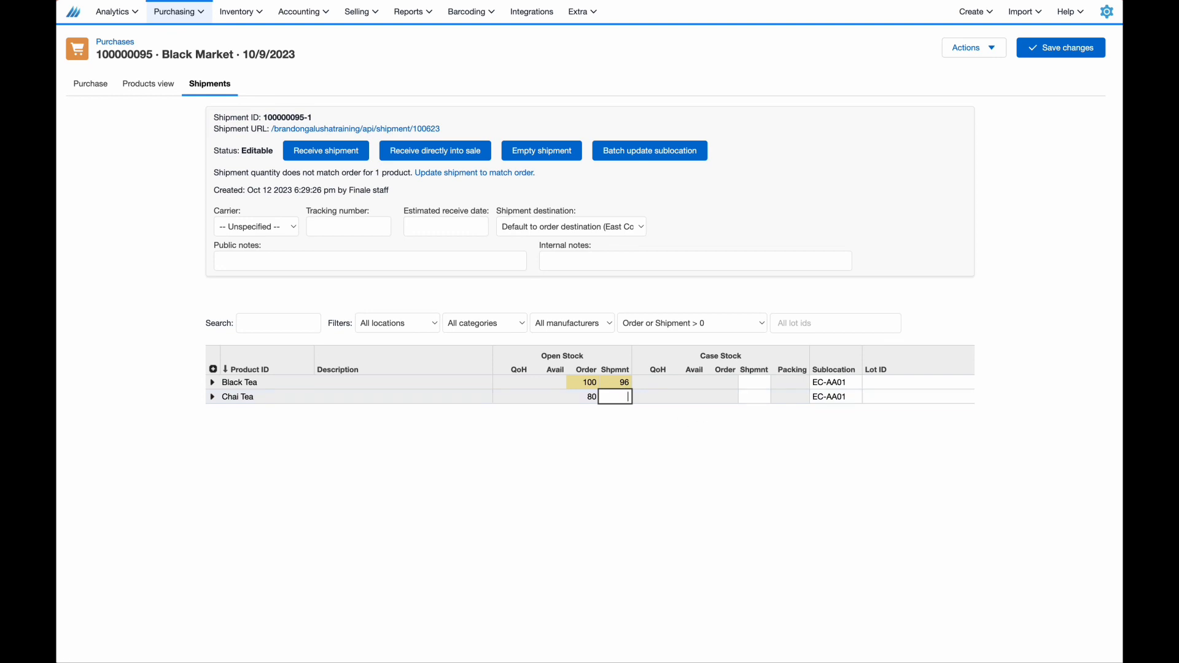
{"action": "type", "text": "76"}
{"action": "left_click", "coordinate": [731, 508]}
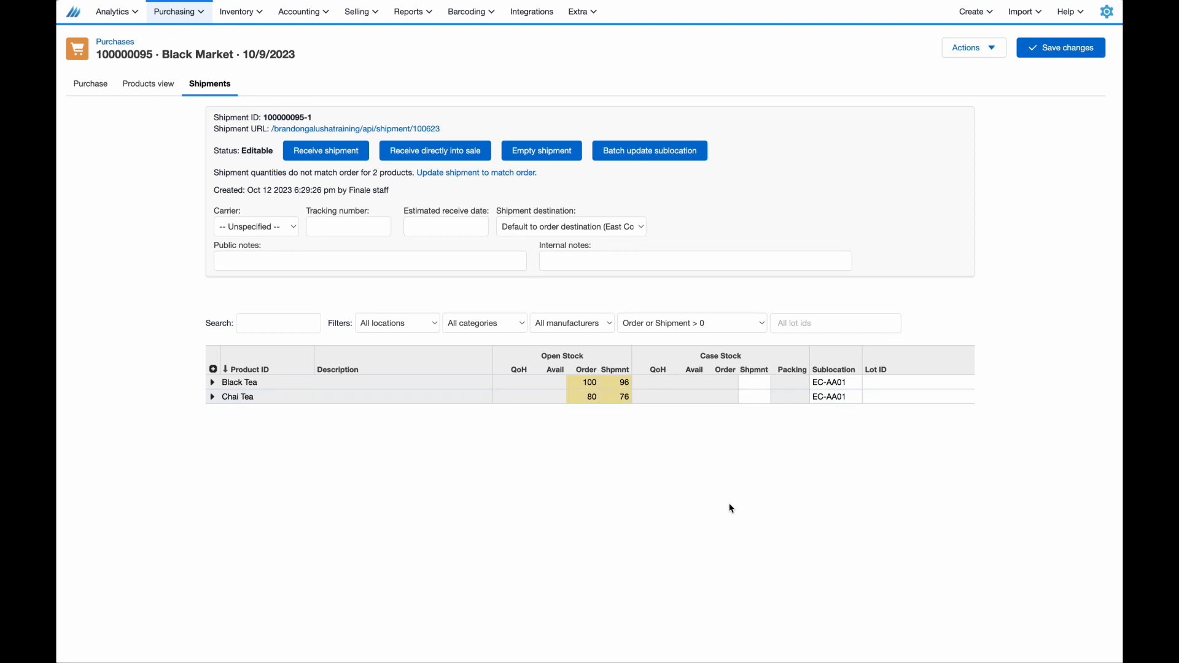
Receive the shipment with the date 10/12/2023 and check the shipment status on the purchase order
{"action": "left_click", "coordinate": [326, 151]}
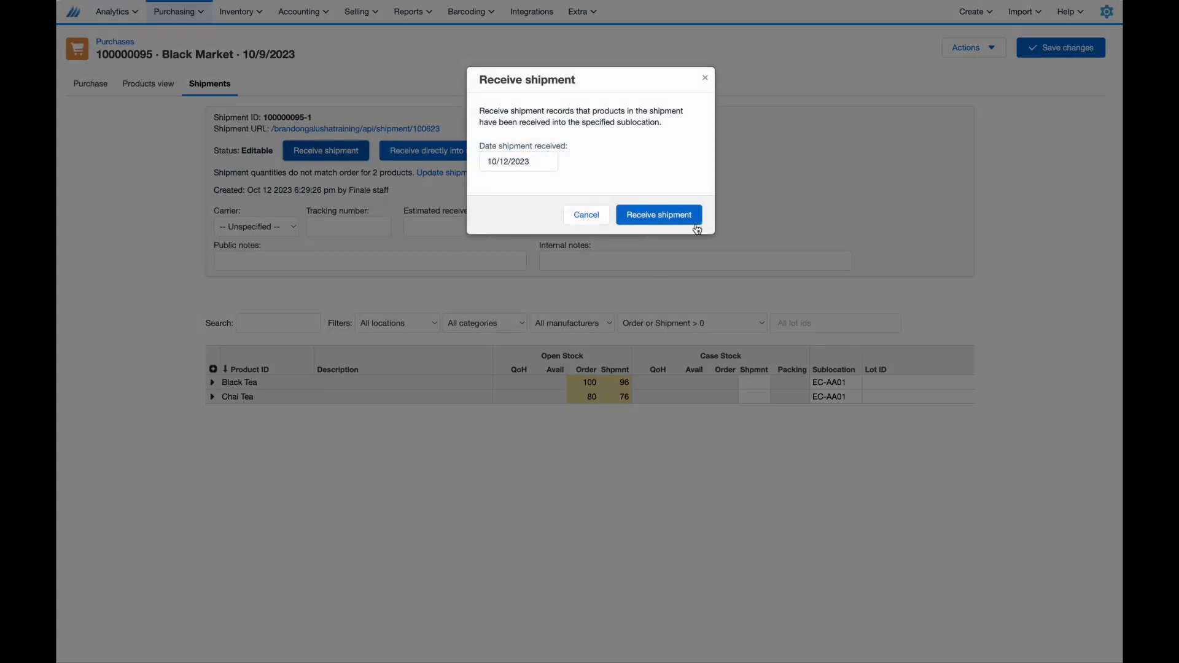
{"action": "left_click", "coordinate": [689, 214]}
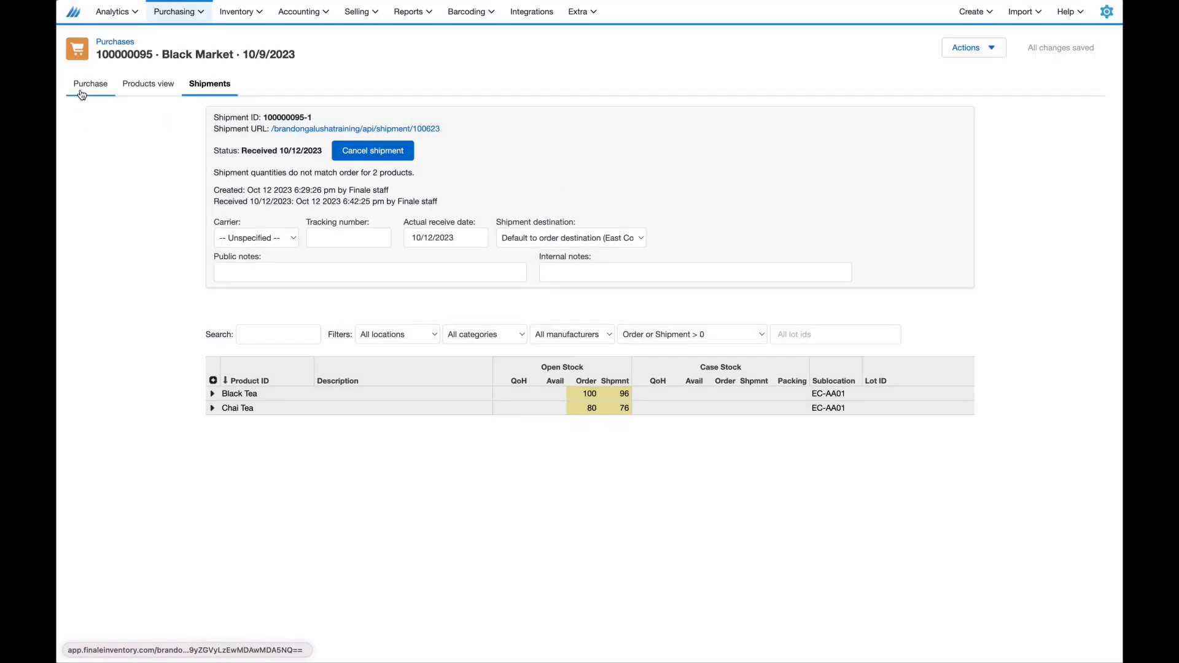
{"action": "left_click", "coordinate": [82, 92]}
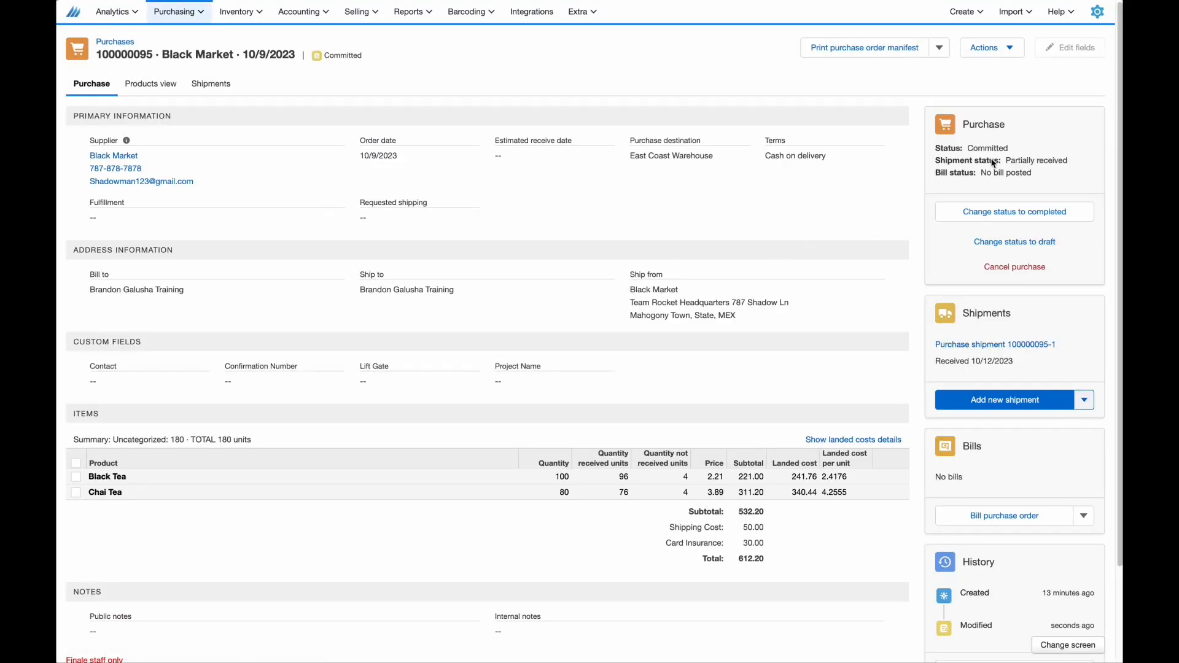
{"action": "left_click_drag", "start_coordinate": [1004, 160], "coordinate": [1067, 173]}
{"action": "left_click", "coordinate": [1066, 170]}
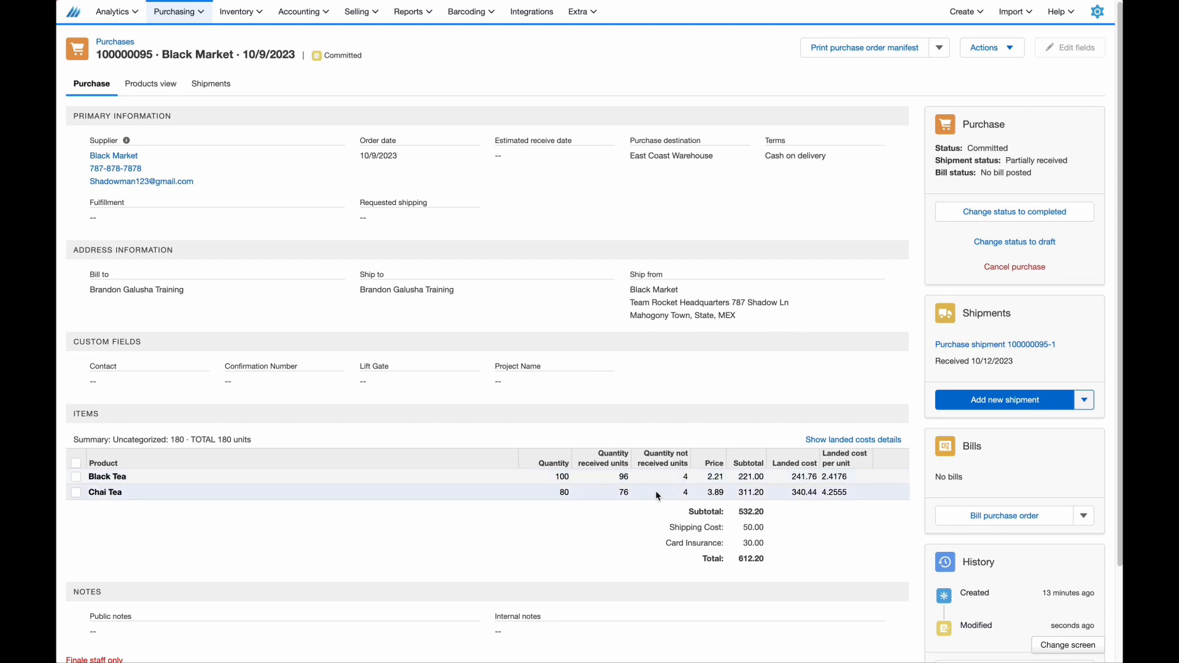
Open the Black Tea product from the products list and examine its average cost and total stock value
{"action": "left_click", "coordinate": [237, 11]}
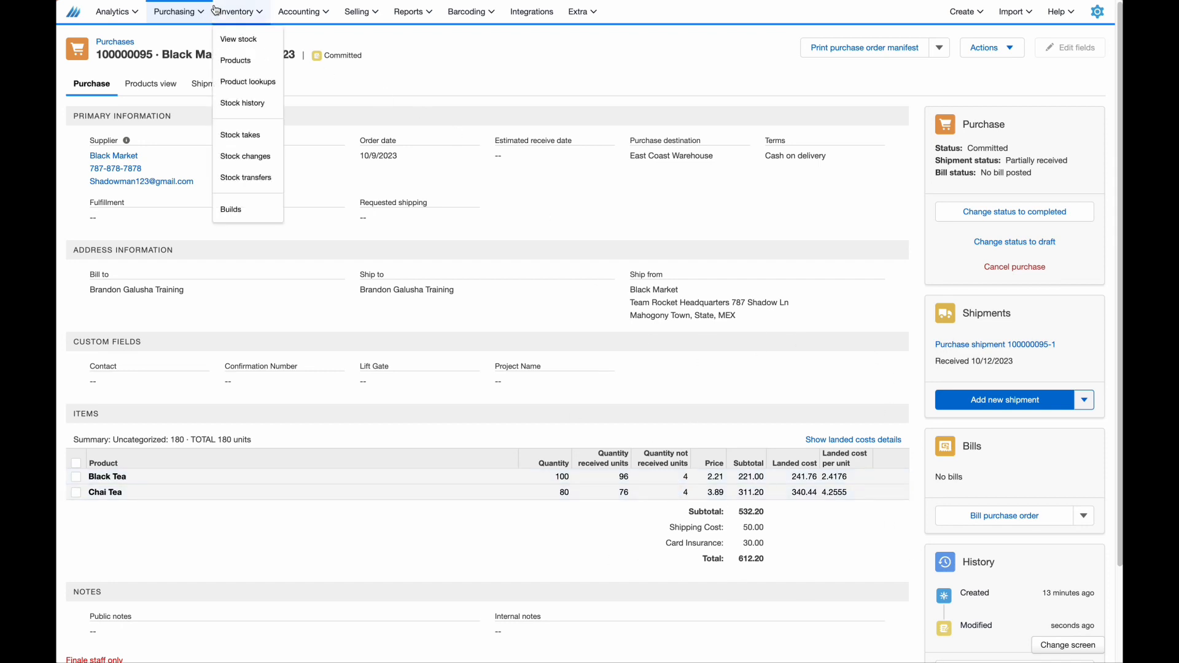
{"action": "left_click", "coordinate": [235, 61]}
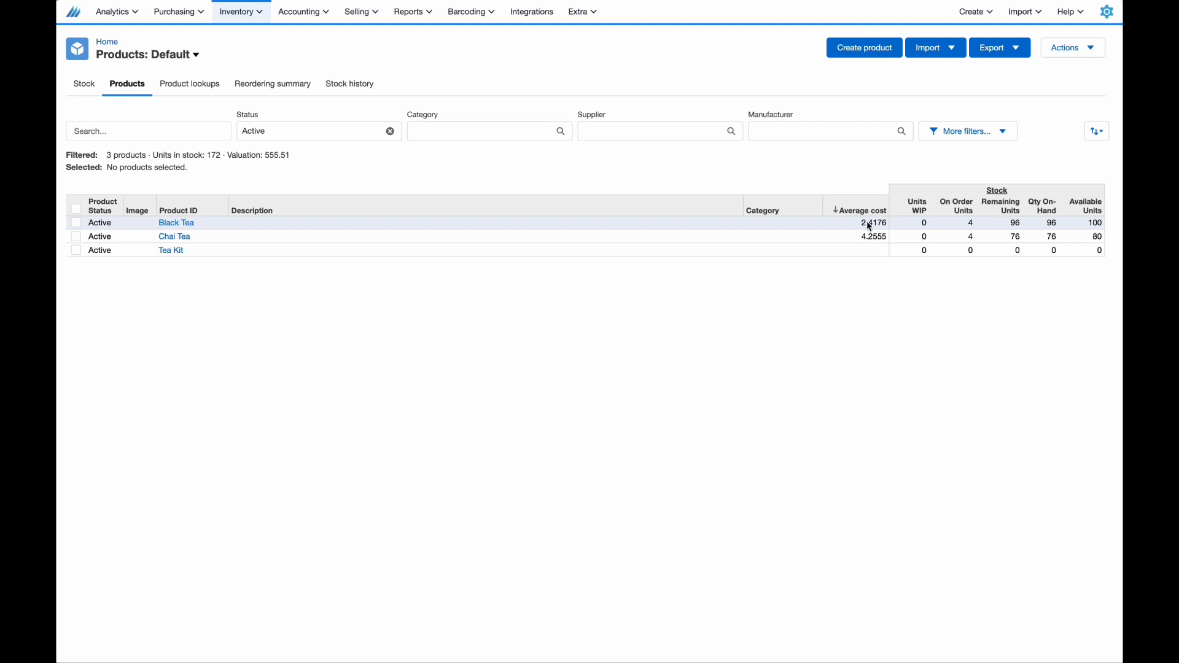
{"action": "left_click", "coordinate": [177, 225]}
{"action": "scroll", "coordinate": [372, 410], "scroll_direction": "down", "scroll_amount": 15}
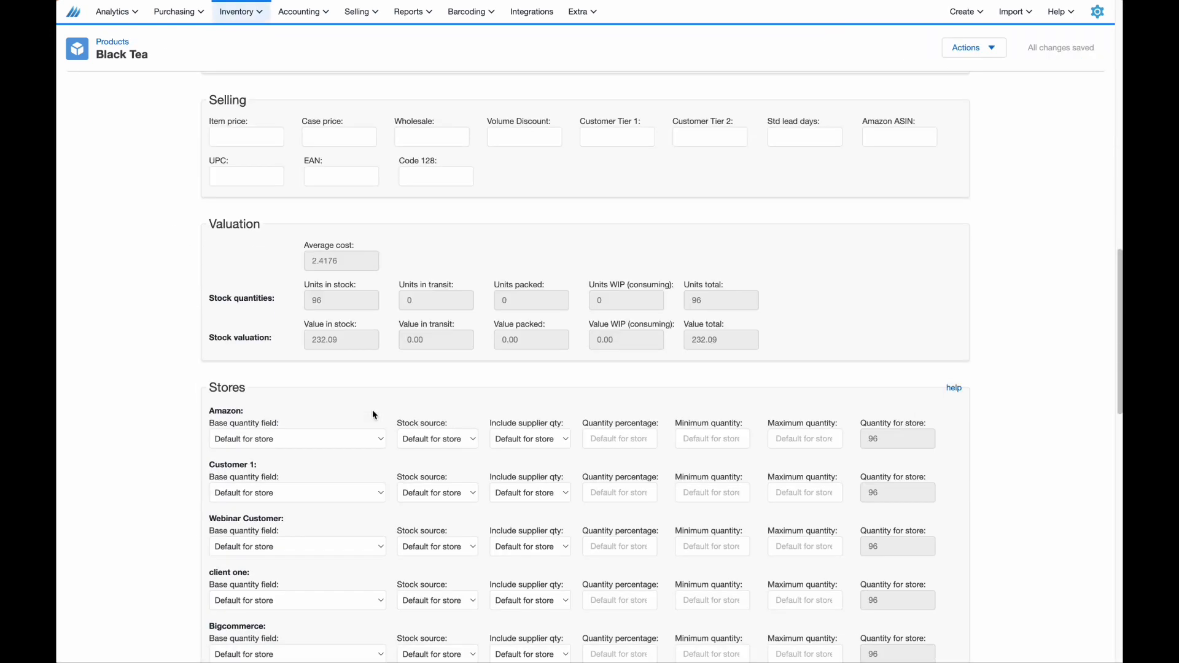
{"action": "left_click_drag", "start_coordinate": [342, 271], "coordinate": [295, 269]}
{"action": "left_click_drag", "start_coordinate": [738, 345], "coordinate": [655, 344]}
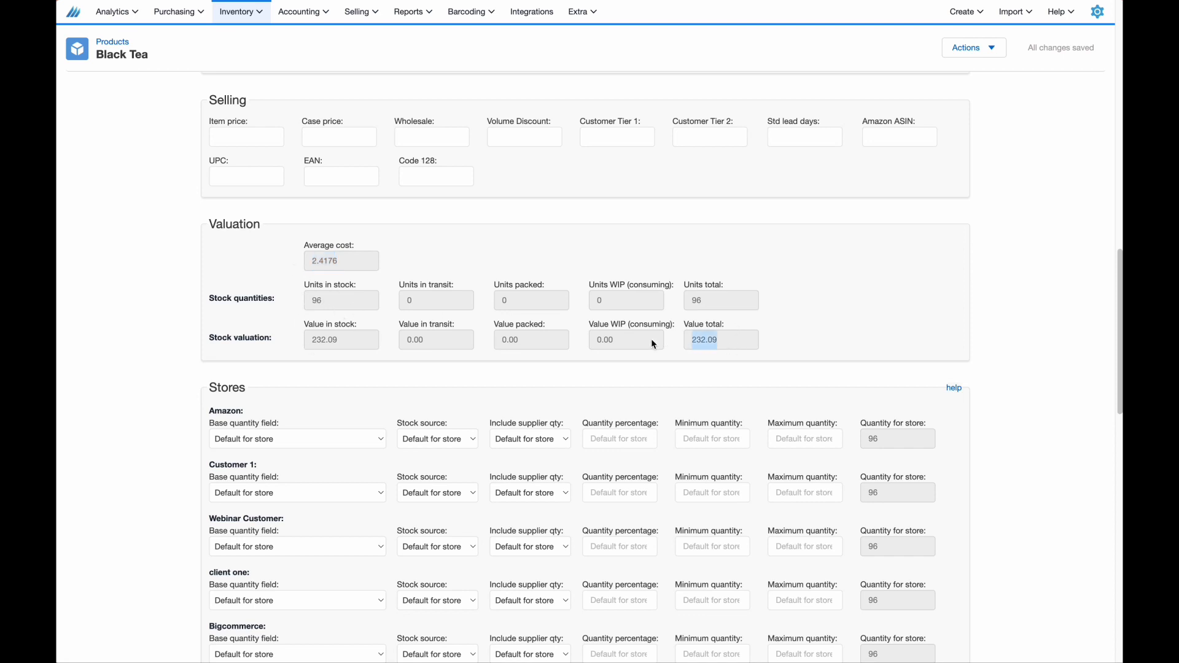